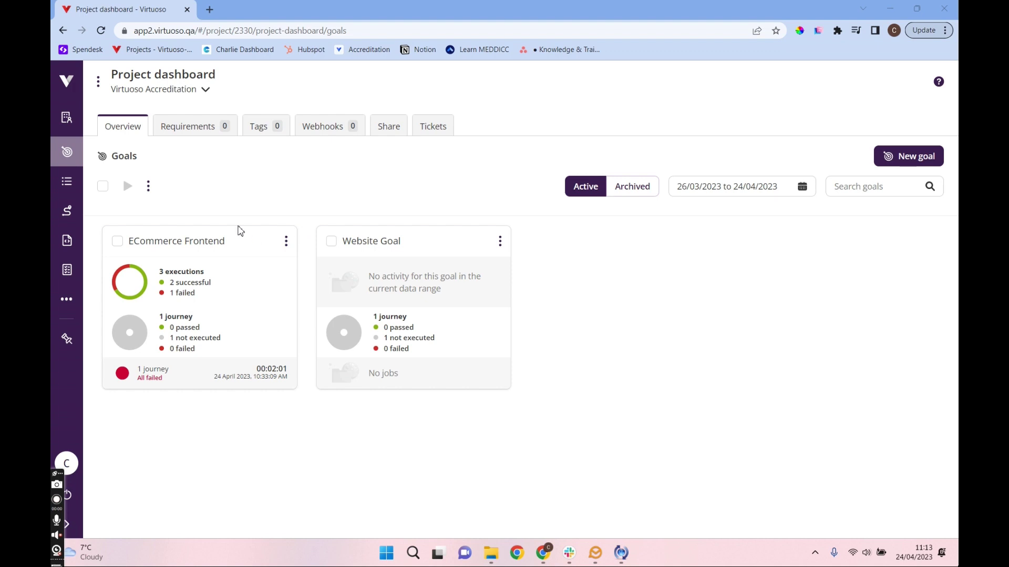
Open the First journey in ECommerce Frontend and show its quality insights, reporting 16 steps.
click(195, 245)
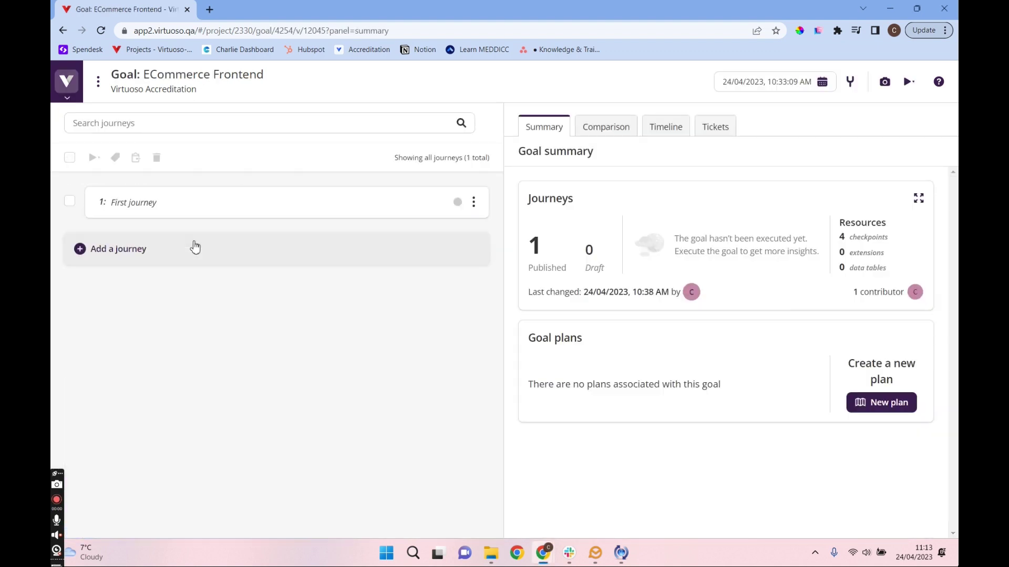
click(242, 210)
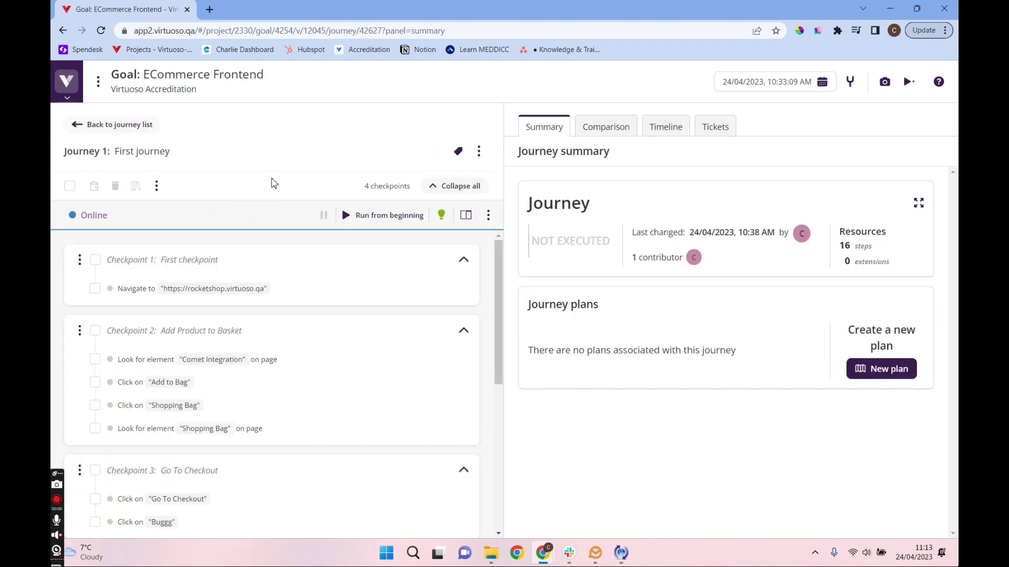
click(441, 217)
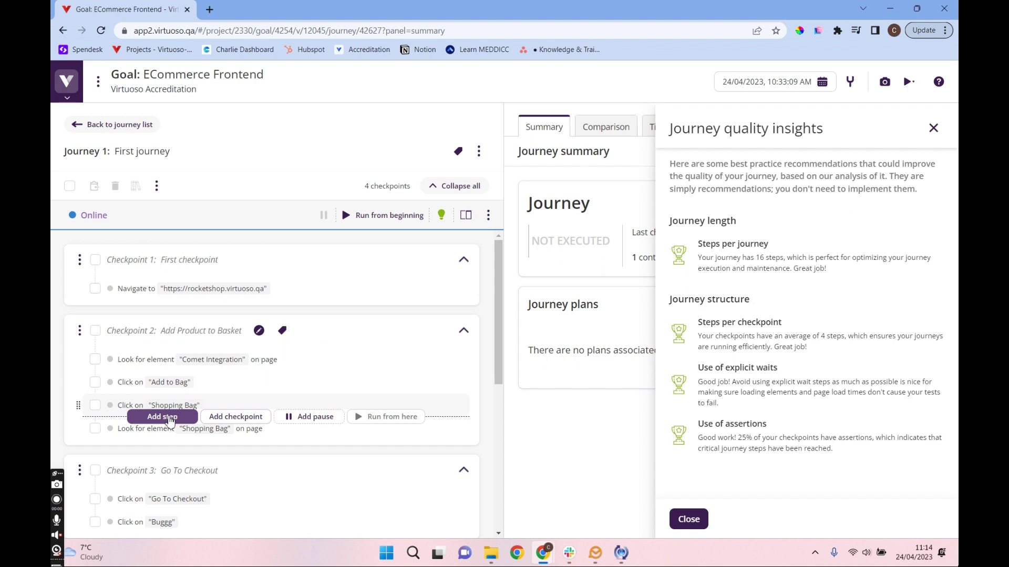
Add a 'wait 20 seconds' step after Click on Shopping Bag, then read the explicit-waits advice.
click(163, 417)
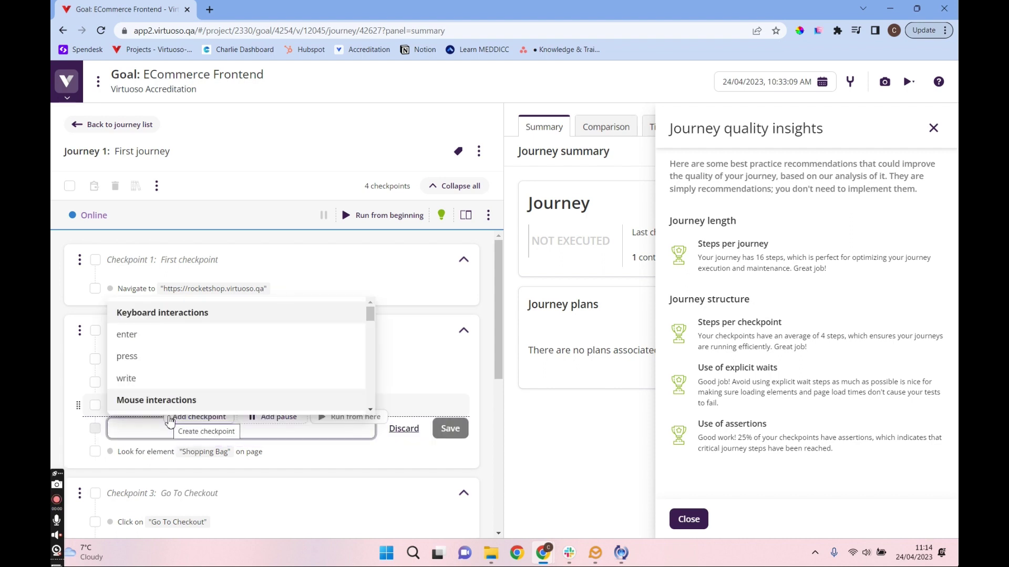
text(wait 20)
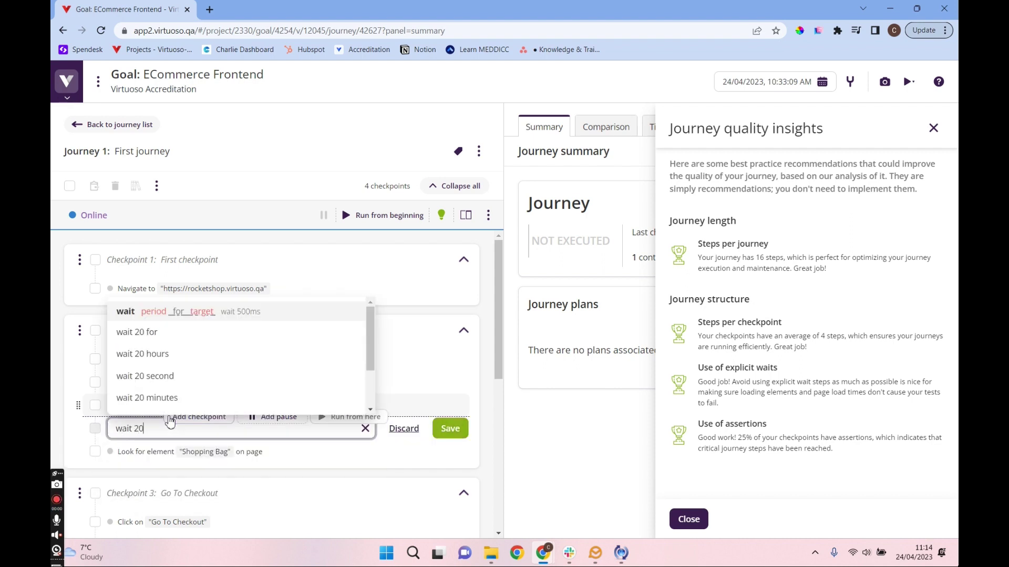
text( seconds)
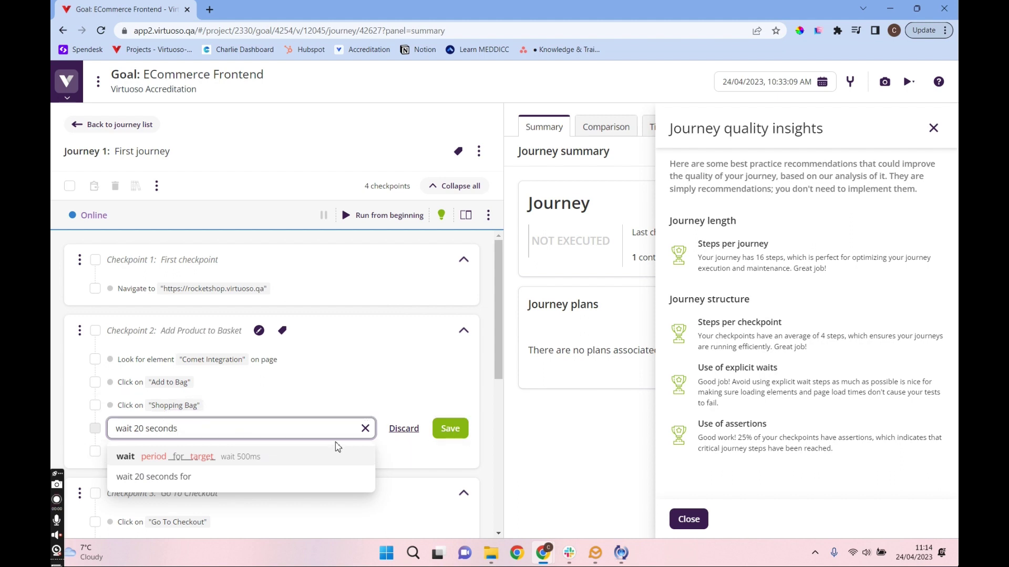
click(451, 436)
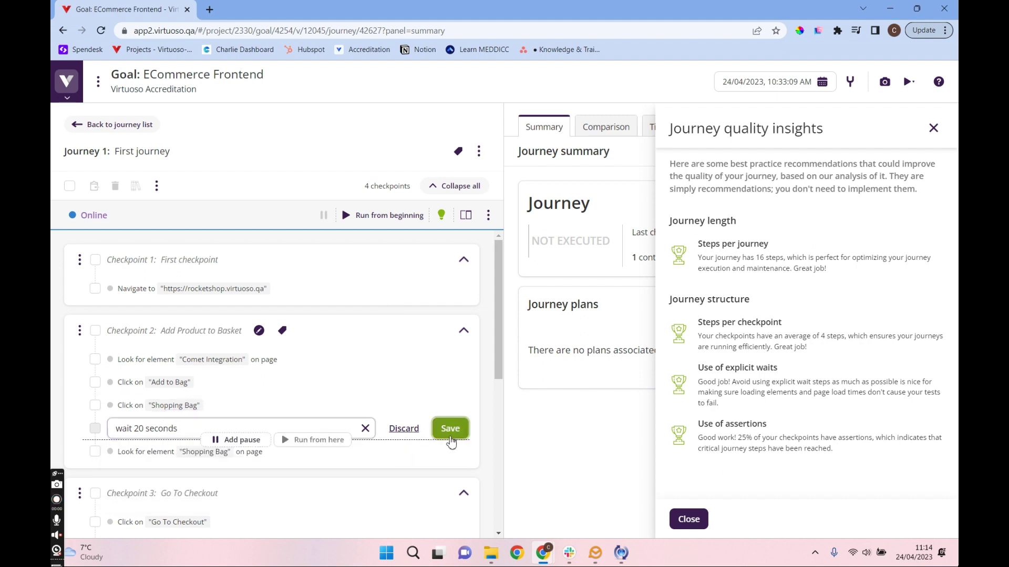
click(549, 430)
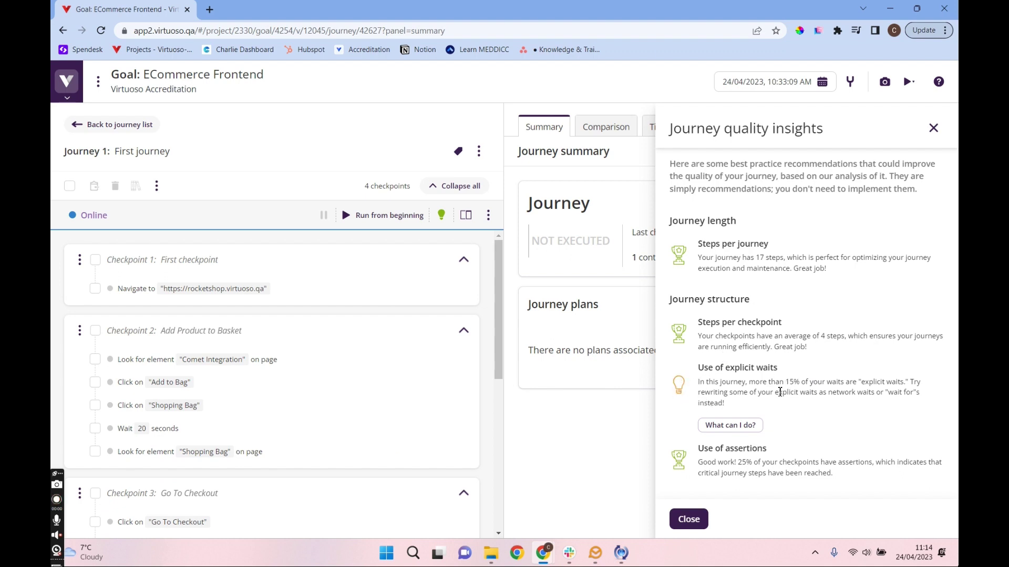
click(727, 427)
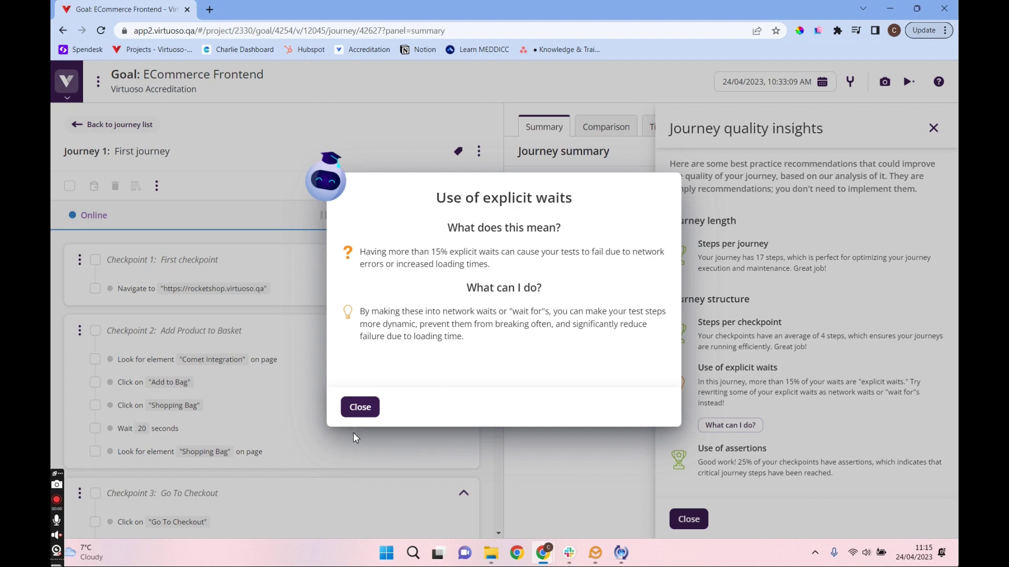
Delete the Wait 20 seconds step from the journey.
click(360, 408)
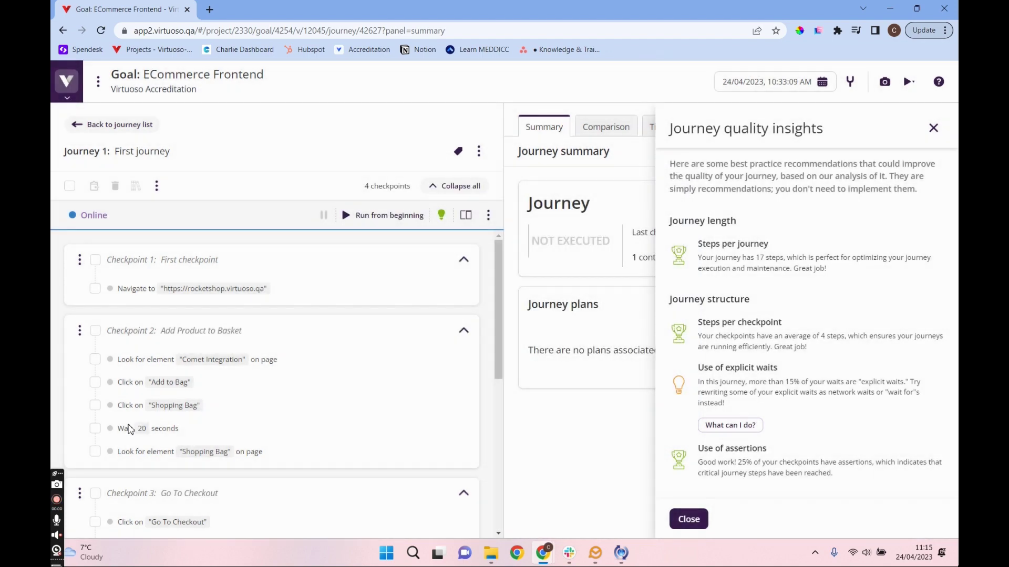
click(95, 429)
click(115, 187)
click(544, 333)
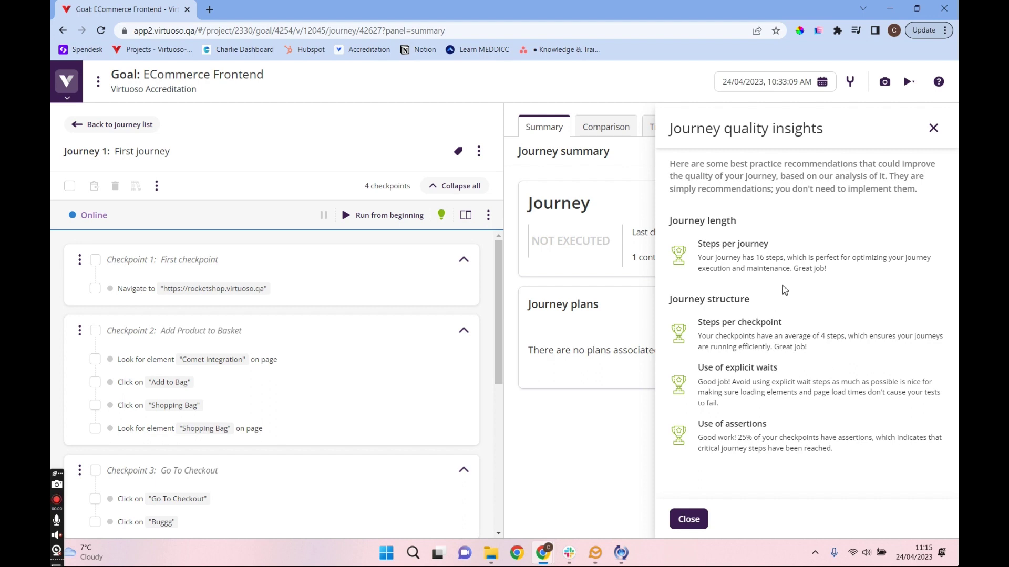
Close the quality insights and return to the project dashboard.
click(688, 520)
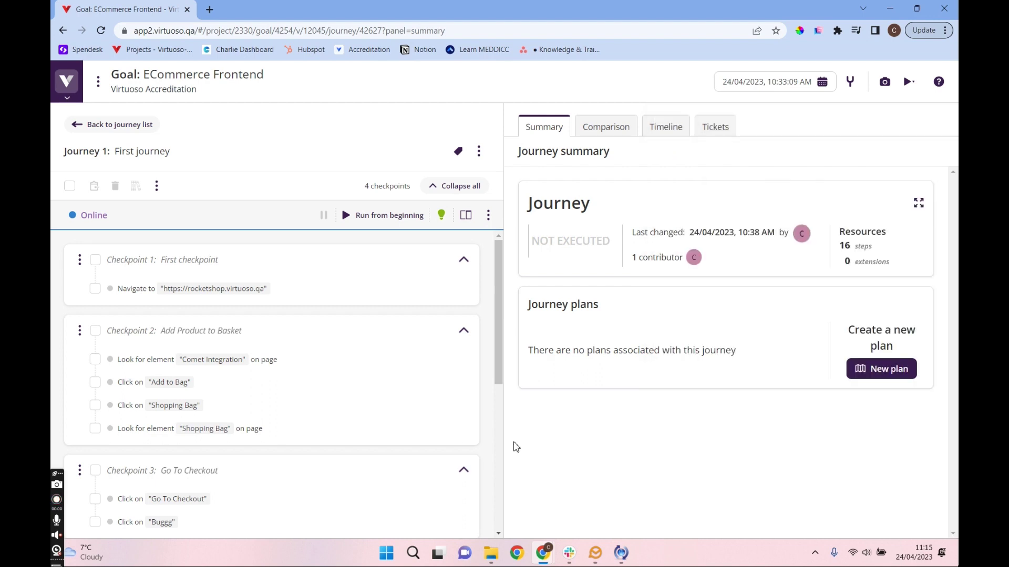
click(66, 97)
click(68, 152)
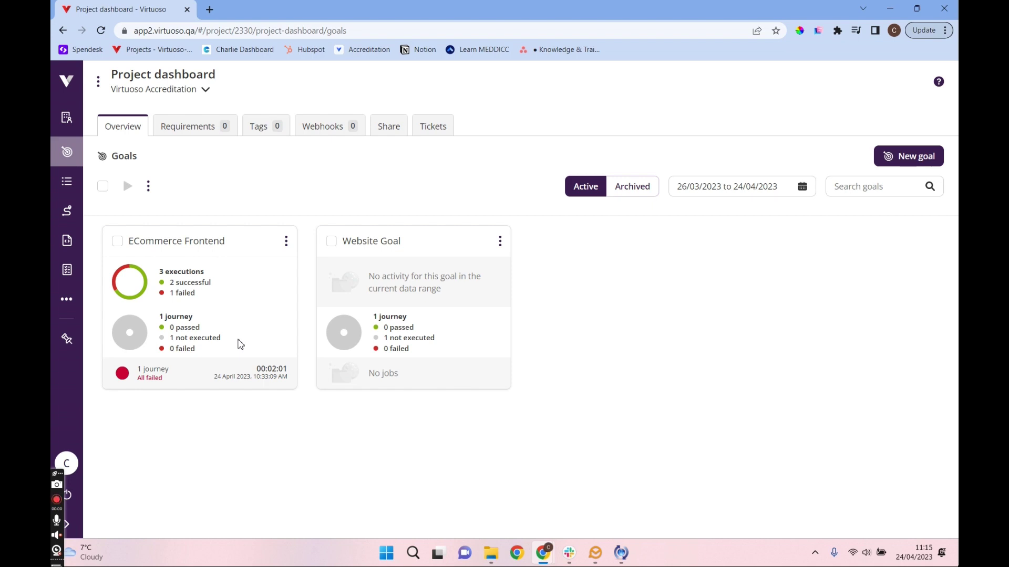
Try the Job outcome filters in Project activity, clear them, and open the failed ECommerce Frontend job.
click(66, 185)
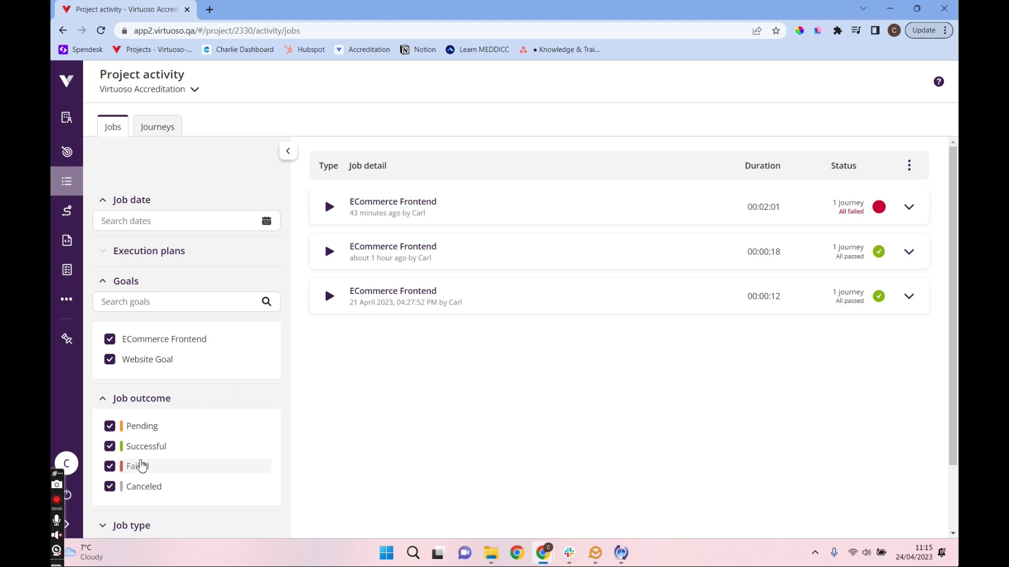
click(110, 447)
click(110, 426)
click(109, 487)
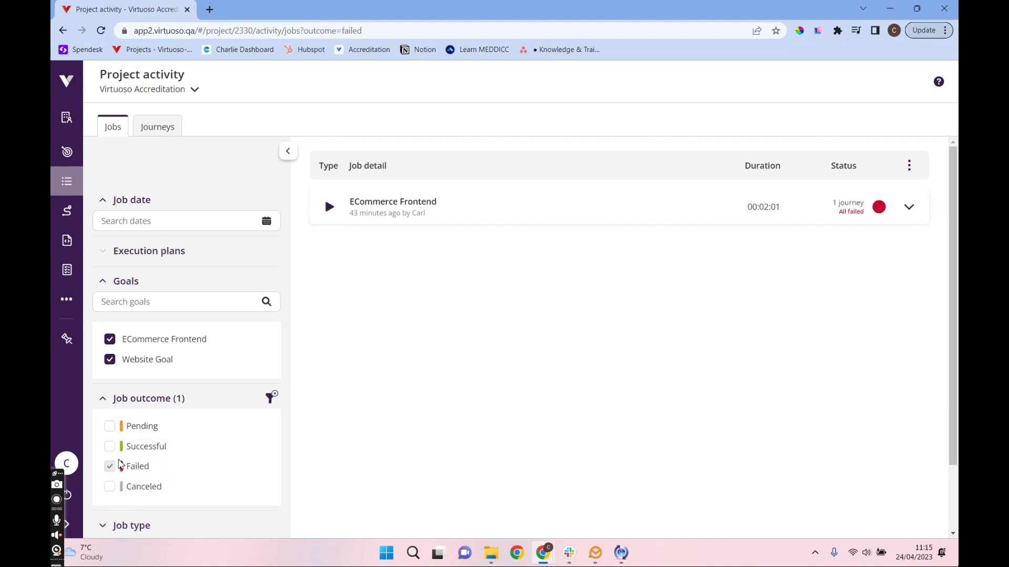
click(110, 446)
click(109, 467)
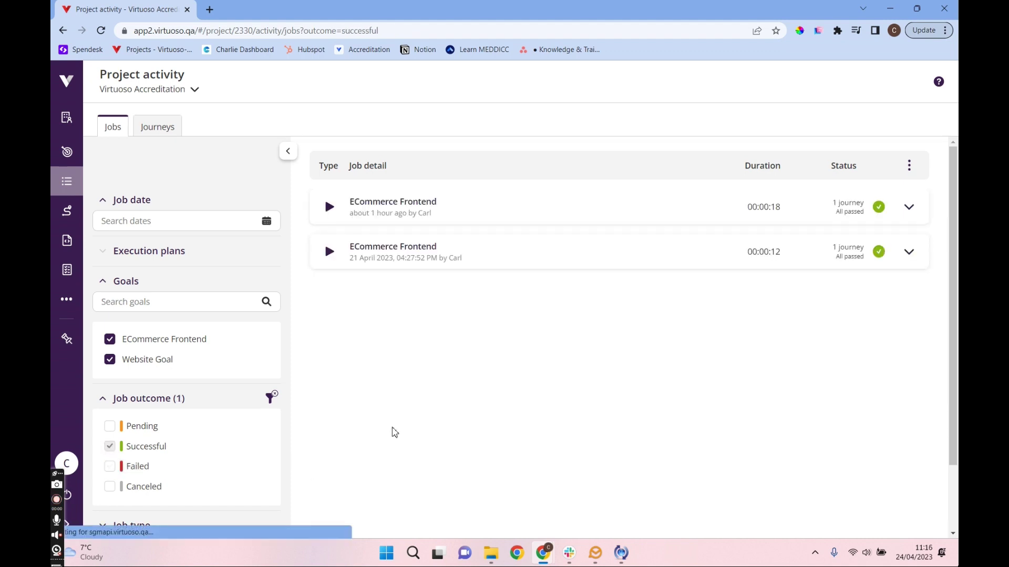
click(271, 398)
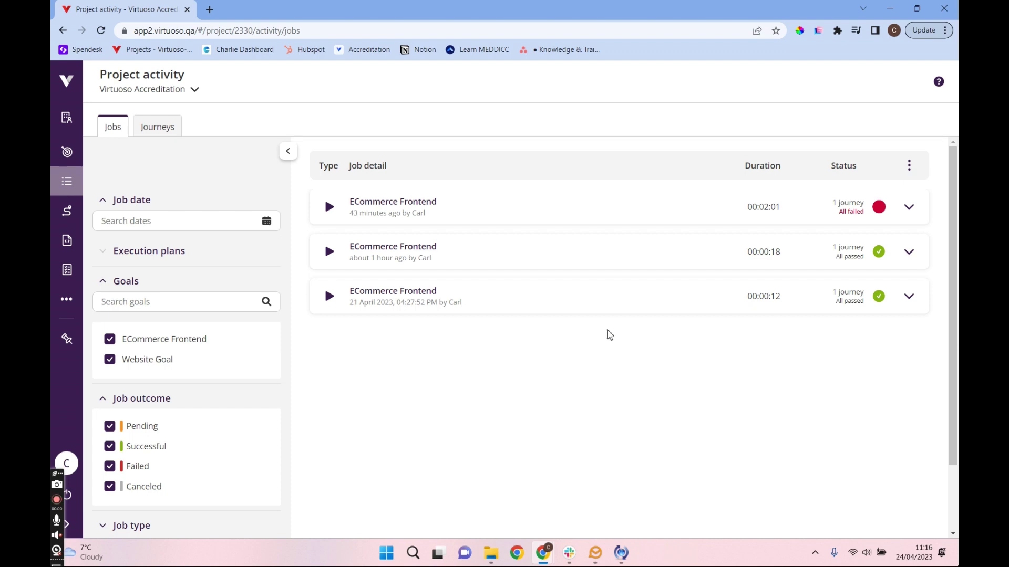
click(599, 209)
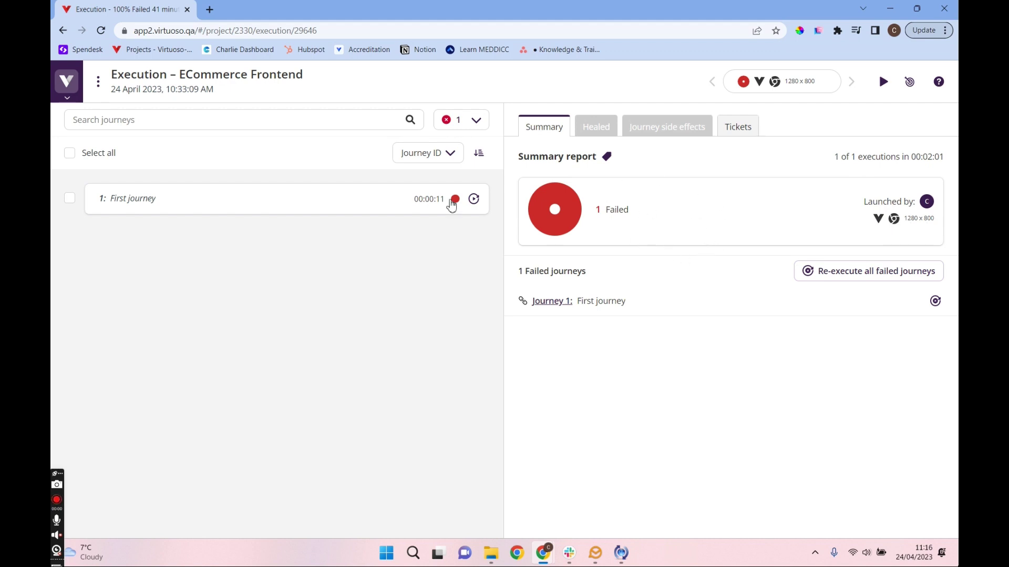
In the failed First journey run, compare Comet Integration before/after screenshots, then view the failing Buggg click.
click(204, 204)
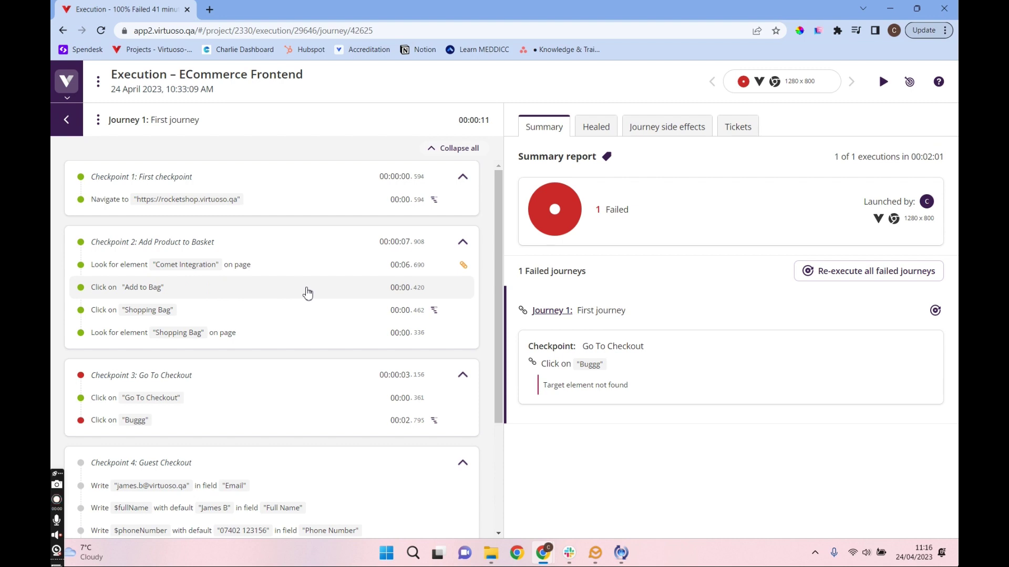
click(192, 266)
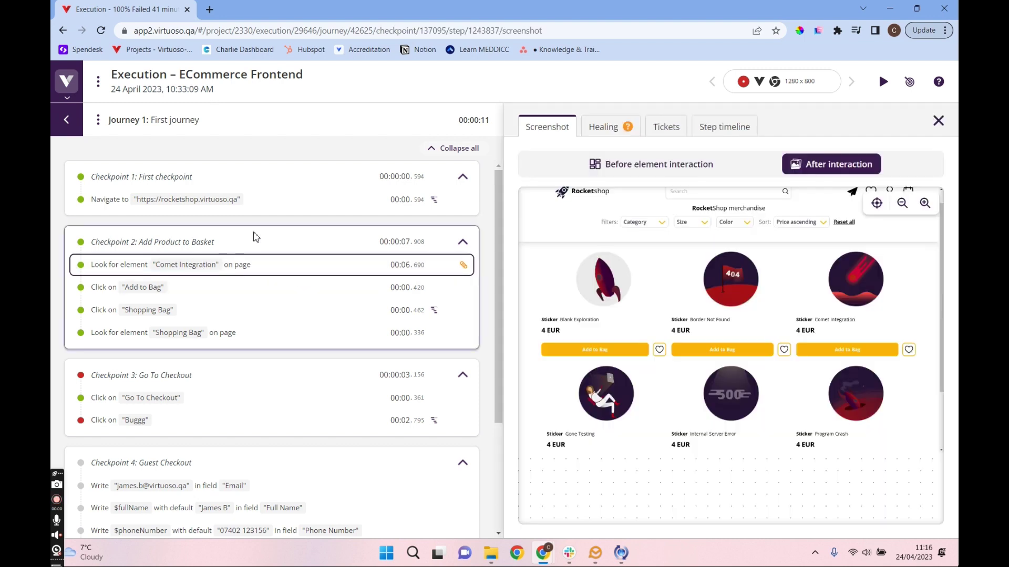
click(670, 165)
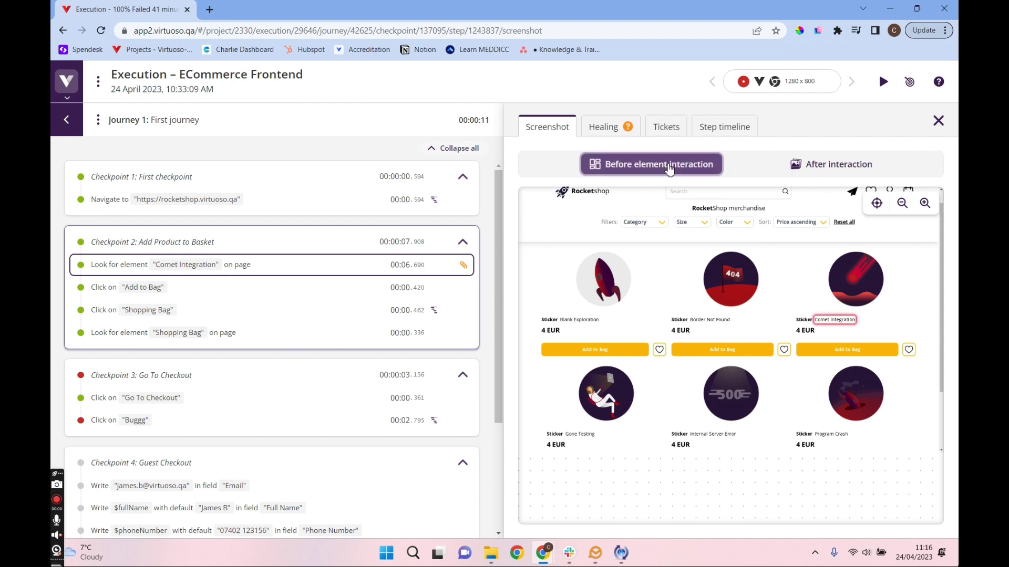
click(852, 173)
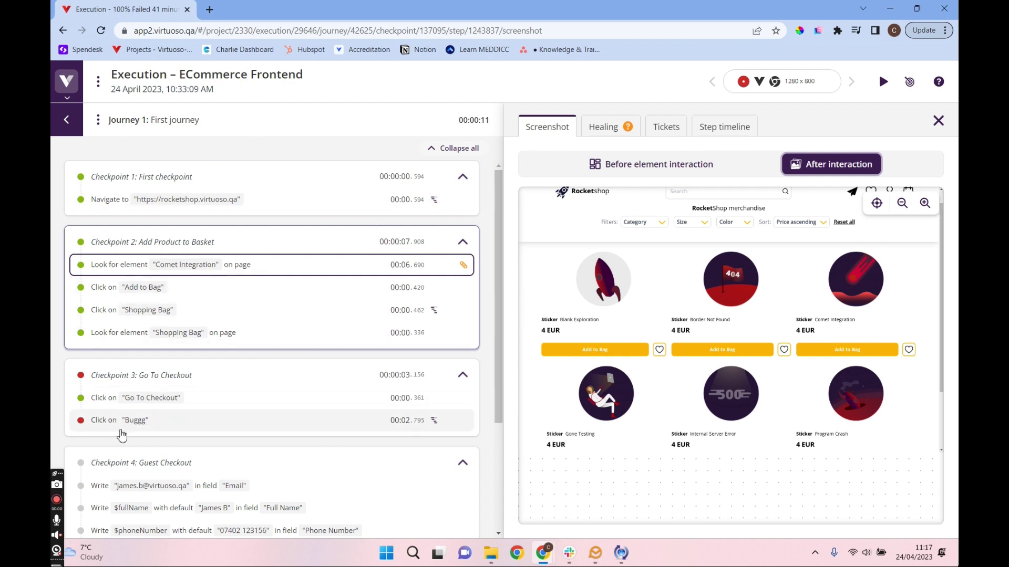
click(142, 427)
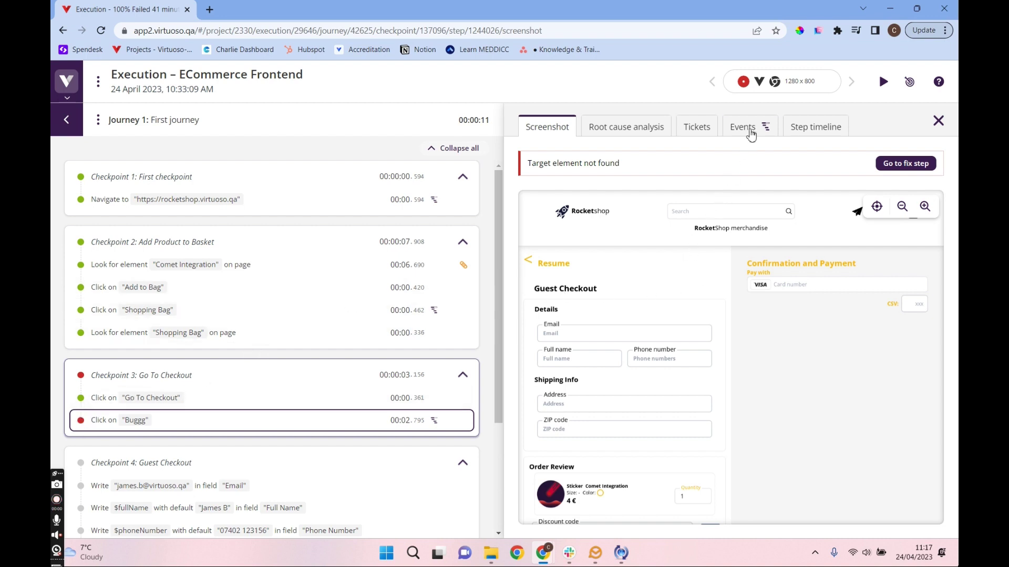
Review the Buggg step's network requests, status filter options and console logs in Events.
click(750, 127)
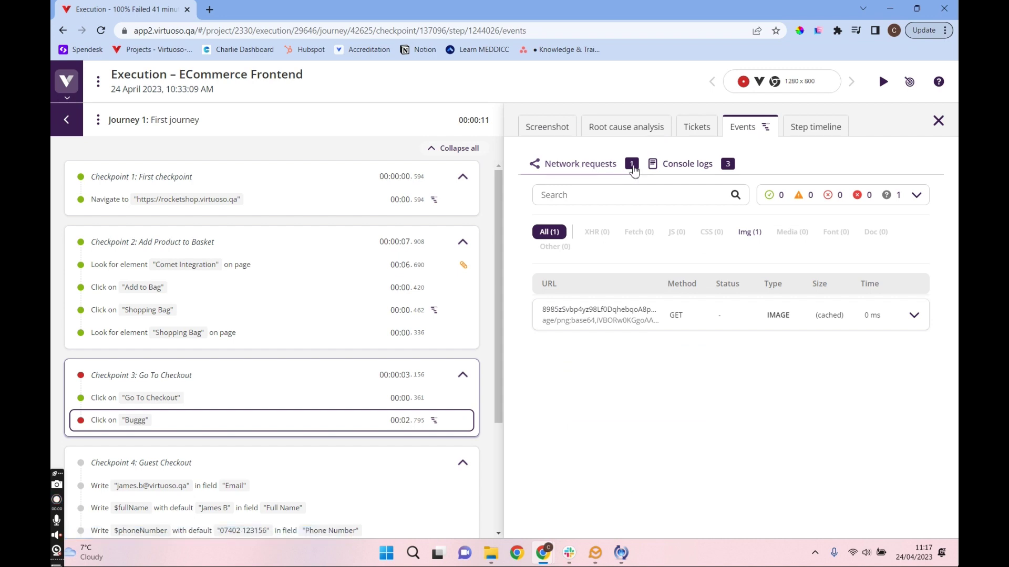
click(834, 196)
click(834, 196)
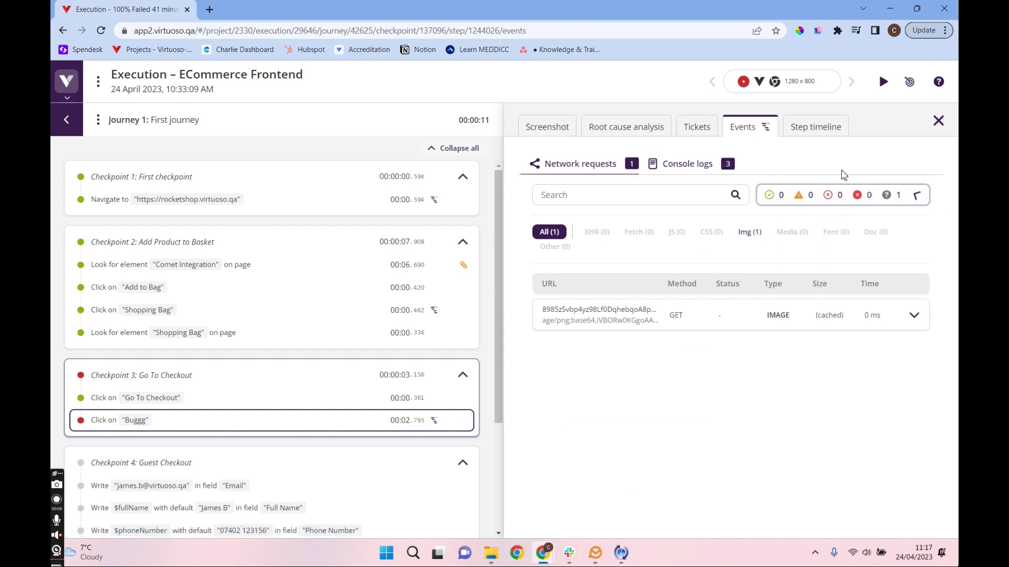
click(687, 166)
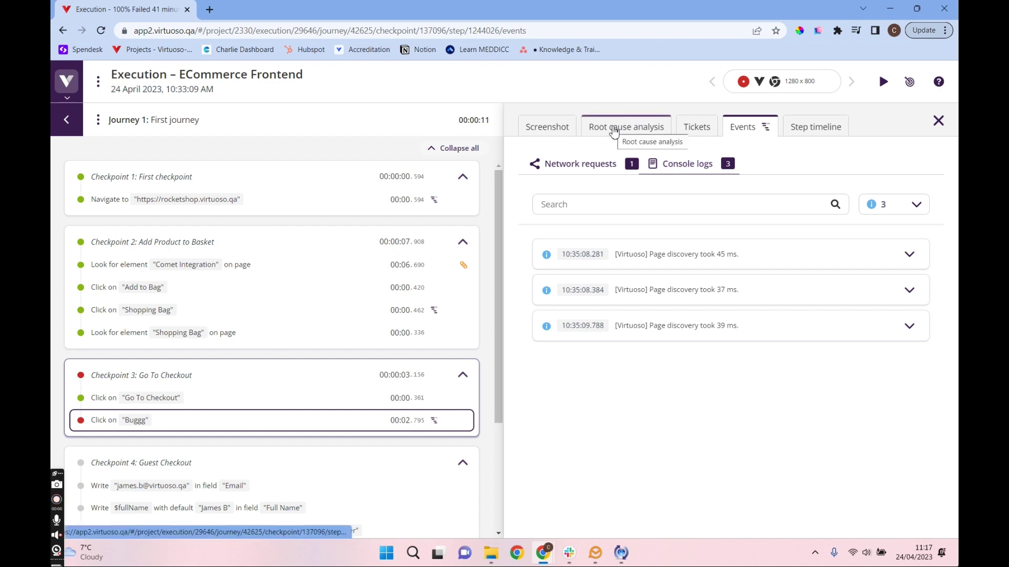
Read through the Root cause analysis for the failing Buggg click.
click(613, 132)
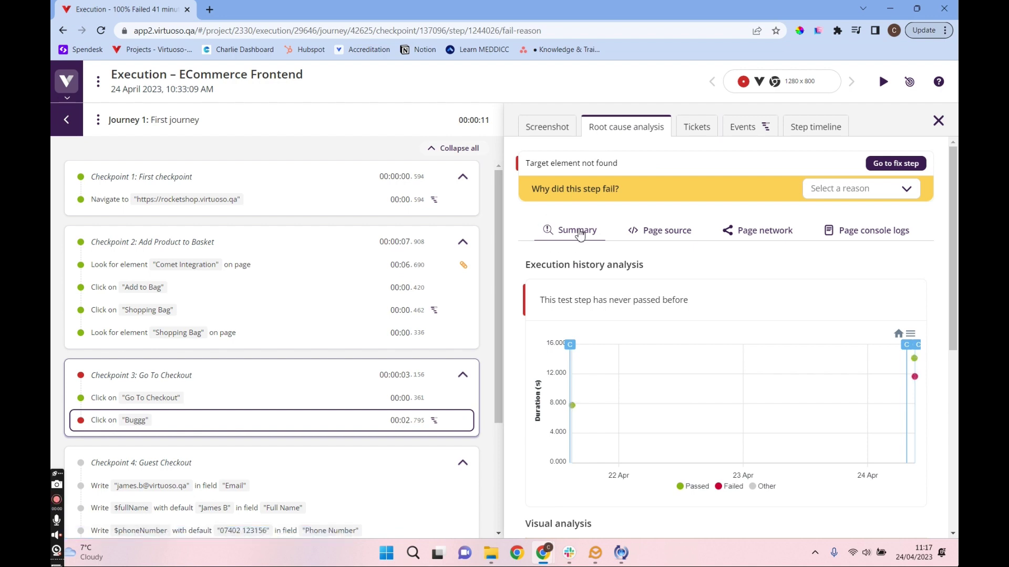
scroll(581, 232, down, 1)
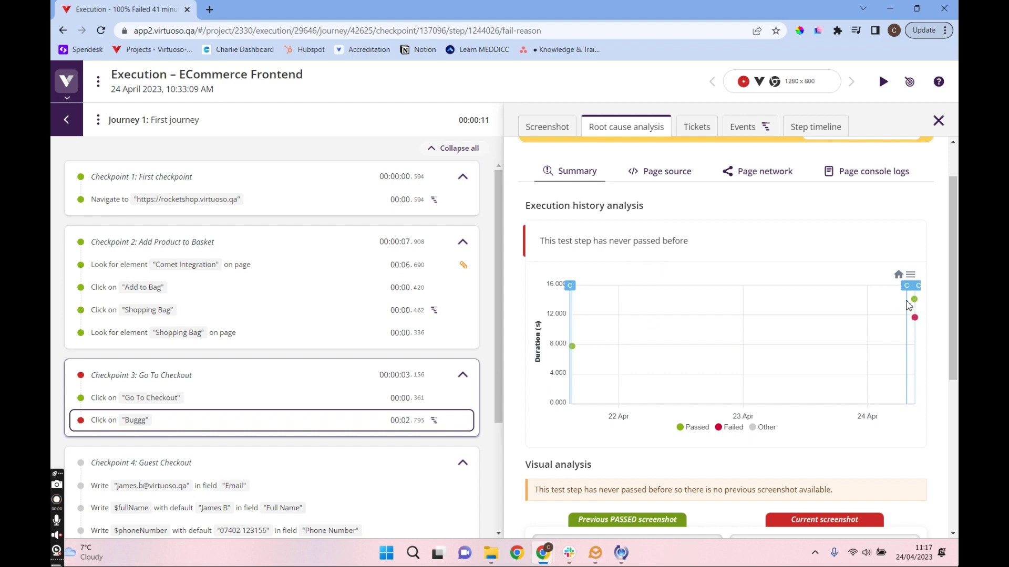
scroll(696, 319, down, 5)
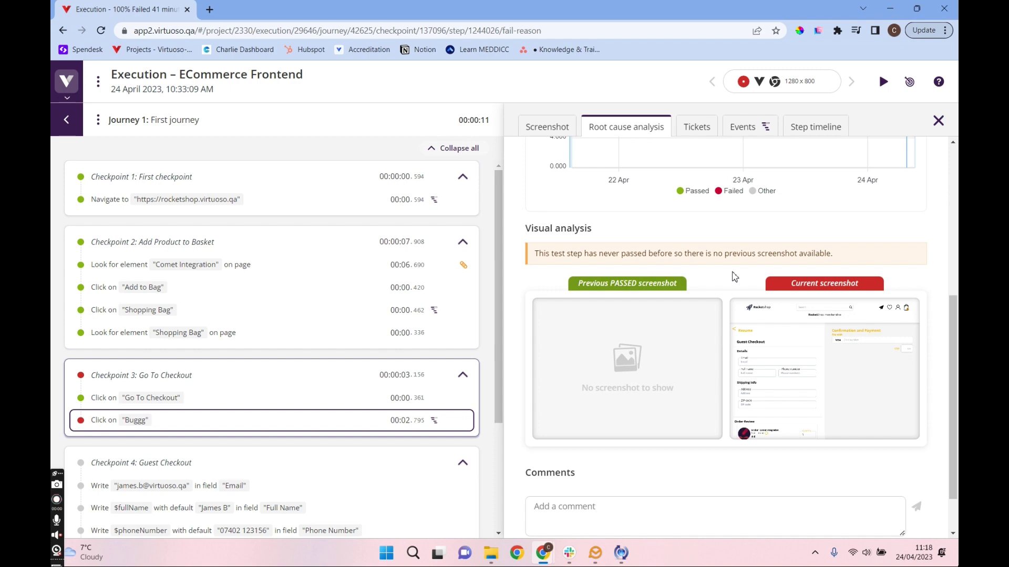
scroll(735, 277, up, 6)
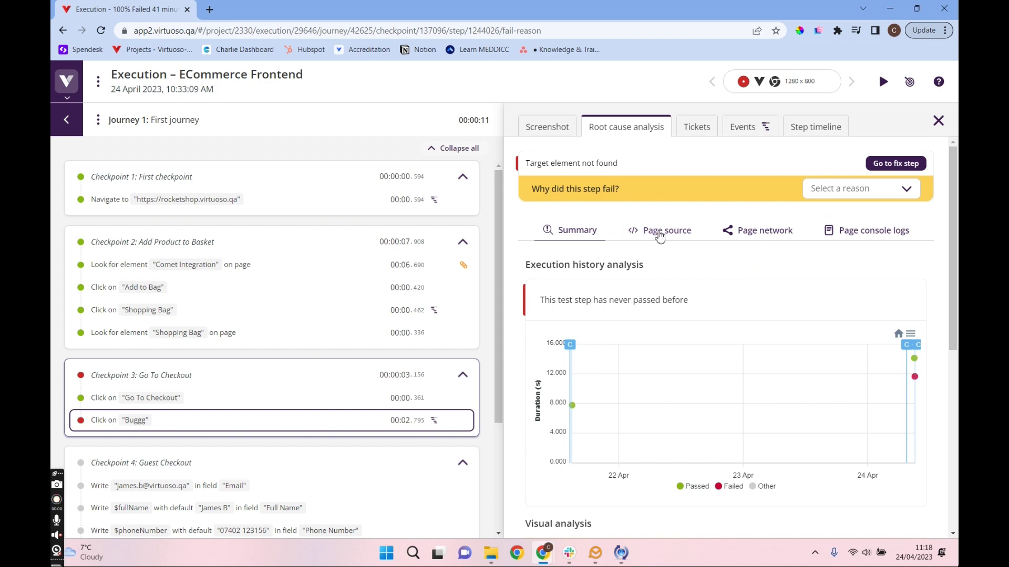
Check the failing page's source, network requests and console logs, then open the journey in the goal editor.
click(666, 233)
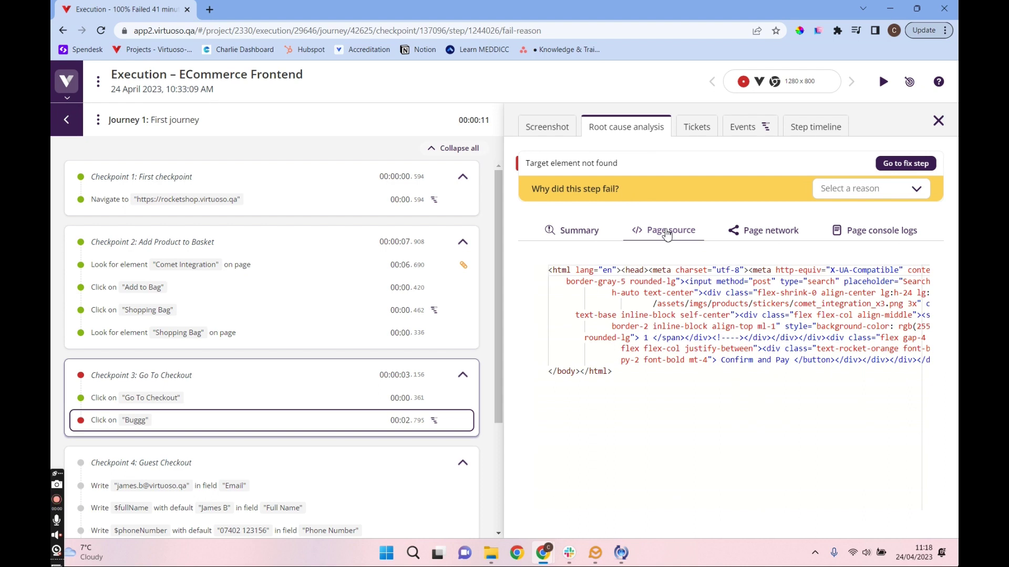
click(767, 231)
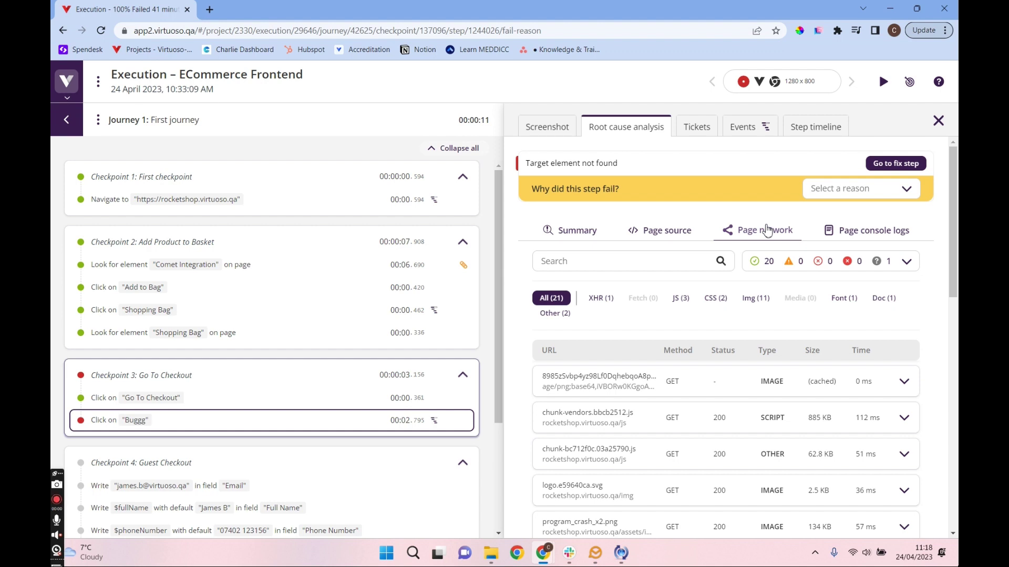
click(867, 231)
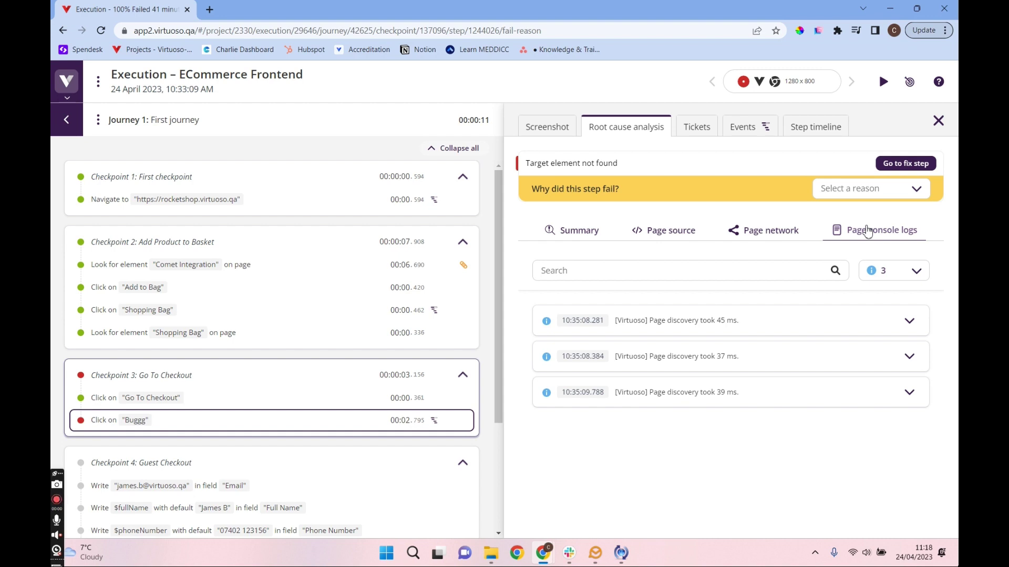
click(909, 83)
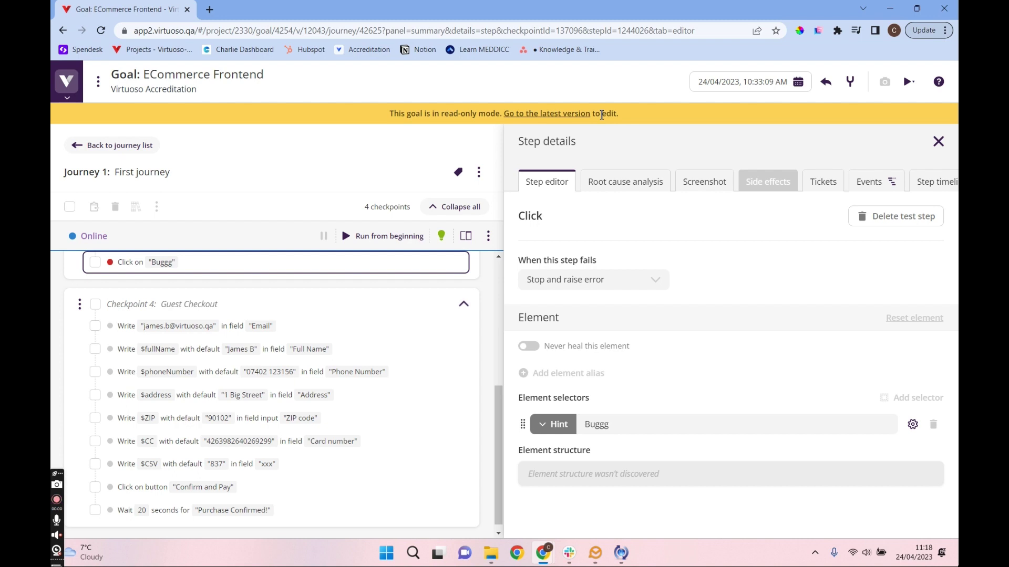
Switch to the latest editable goal version and check the Buggg click's Hint selector.
click(543, 114)
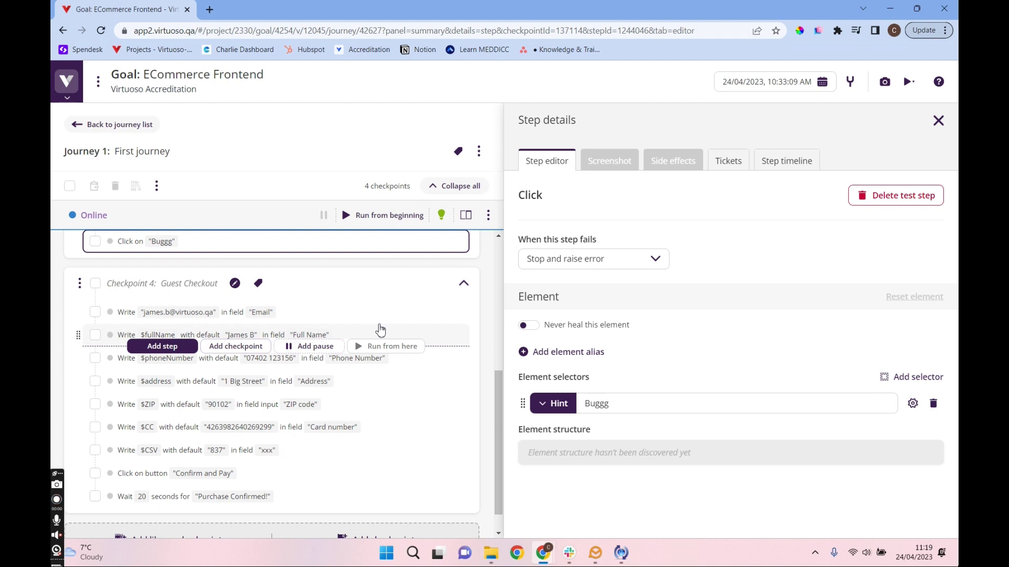
scroll(310, 339, down, 1)
scroll(307, 339, up, 3)
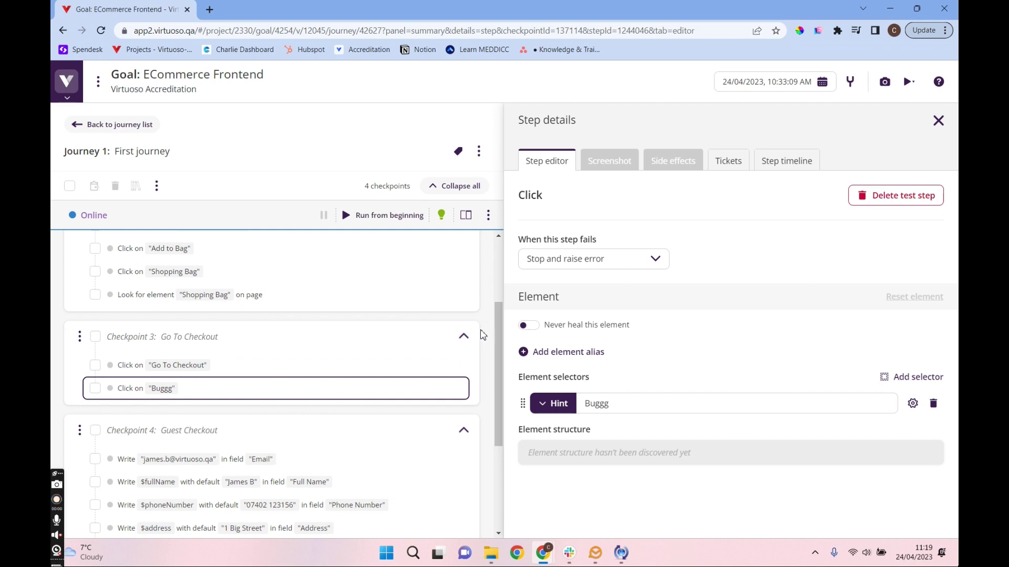
Open the live Preview panel with developer tools beside the journey steps.
click(473, 217)
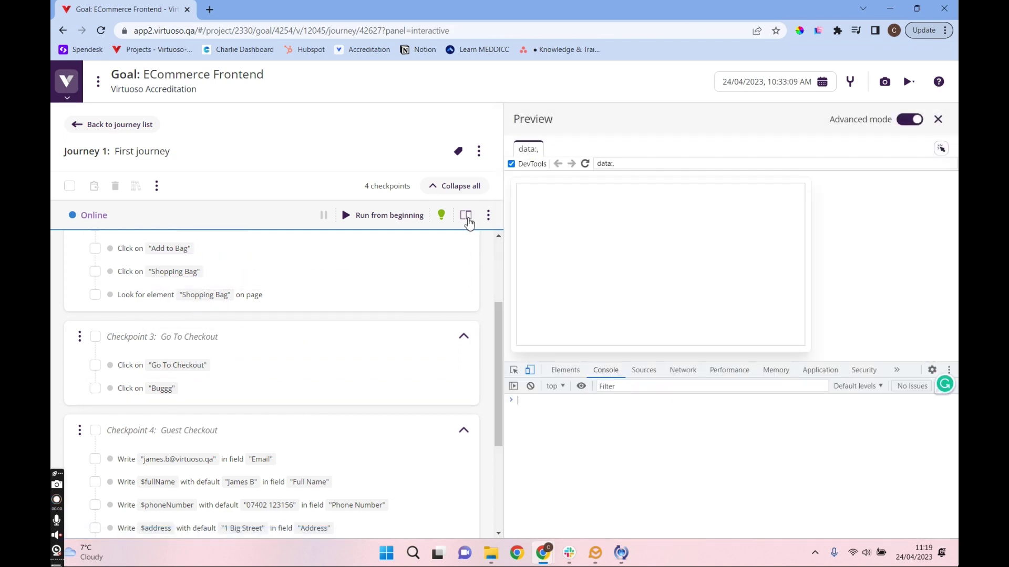